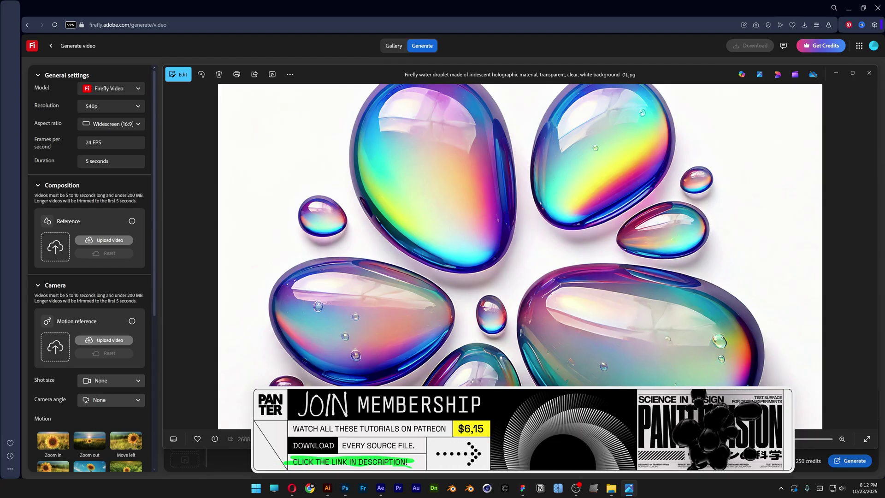
Step: Close the image viewer and upload the water droplet image as the first frame
{"action": "key", "text": "alt+F4"}
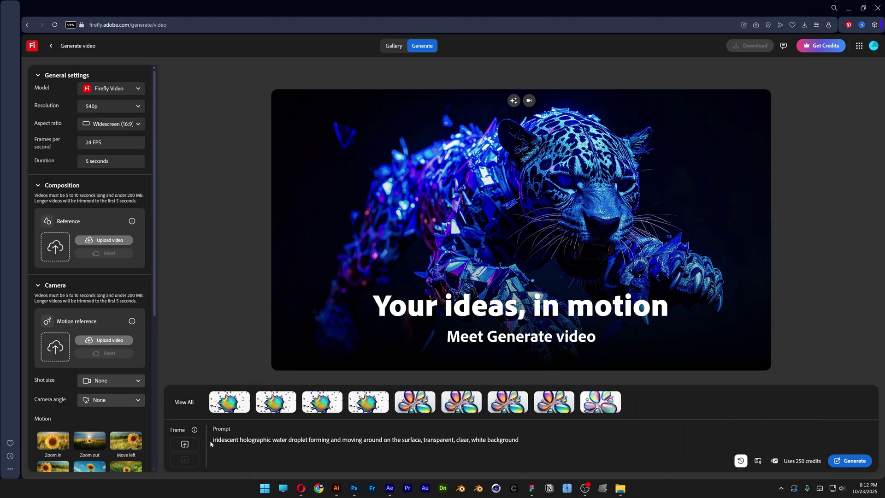
{"action": "left_click_drag", "start_coordinate": [213, 440], "coordinate": [519, 439]}
{"action": "left_click", "coordinate": [519, 440]}
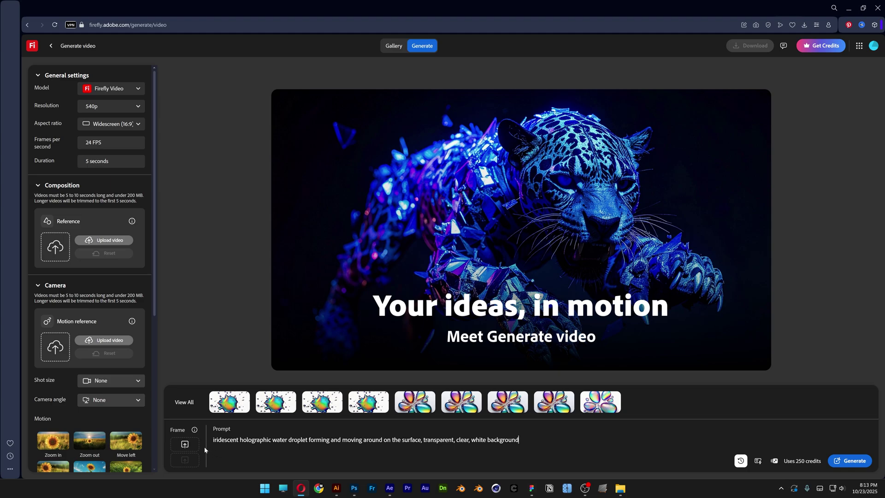
{"action": "left_click", "coordinate": [186, 446]}
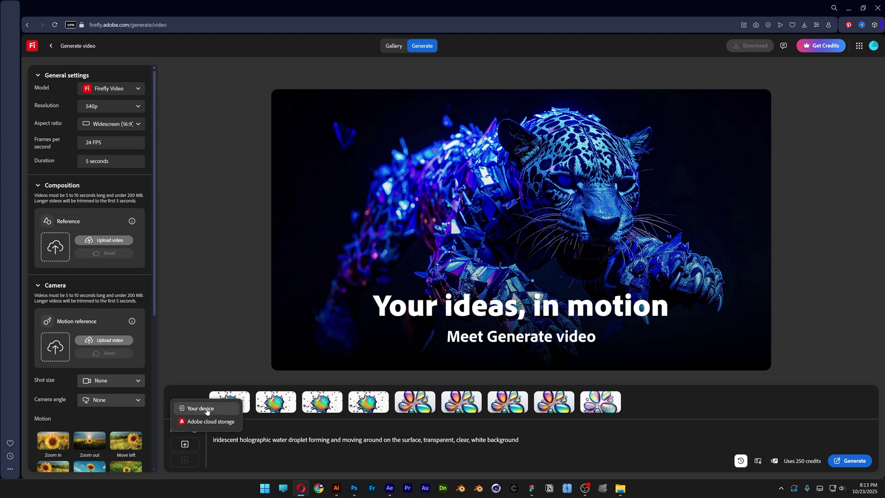
{"action": "left_click", "coordinate": [200, 409]}
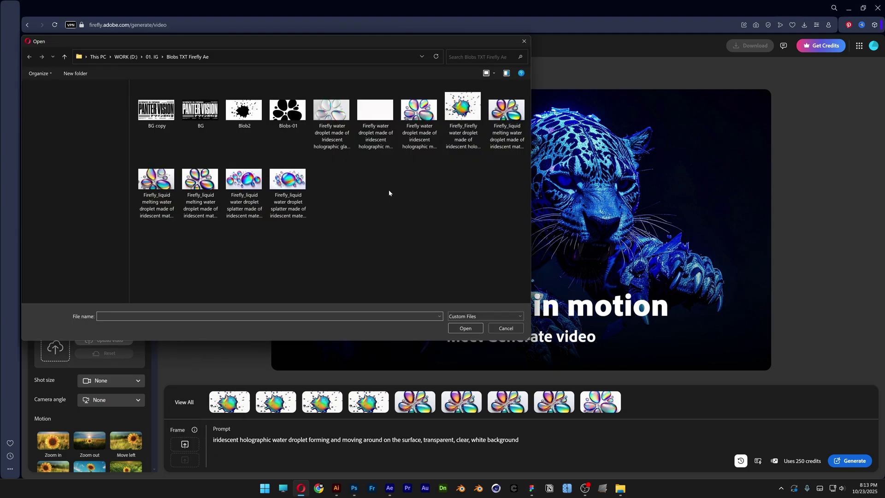
{"action": "left_click", "coordinate": [426, 111]}
{"action": "left_click", "coordinate": [466, 328]}
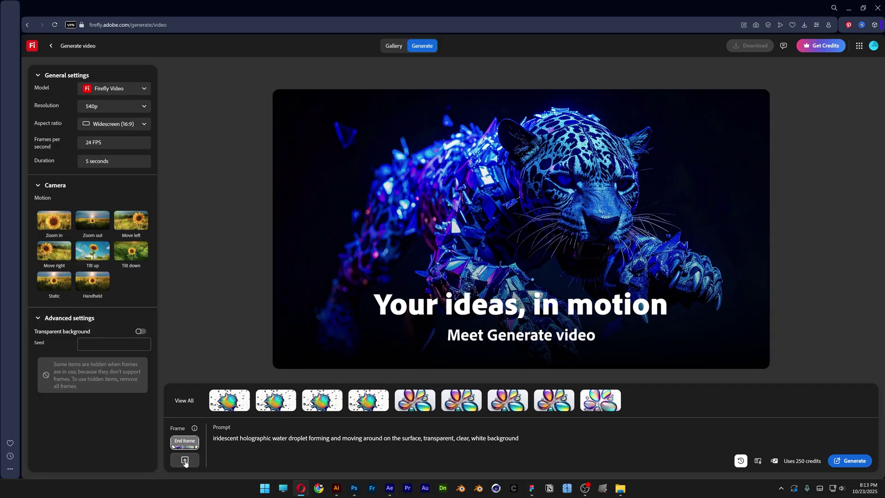
Step: Upload the same water droplet image as the end frame
{"action": "left_click", "coordinate": [185, 462]}
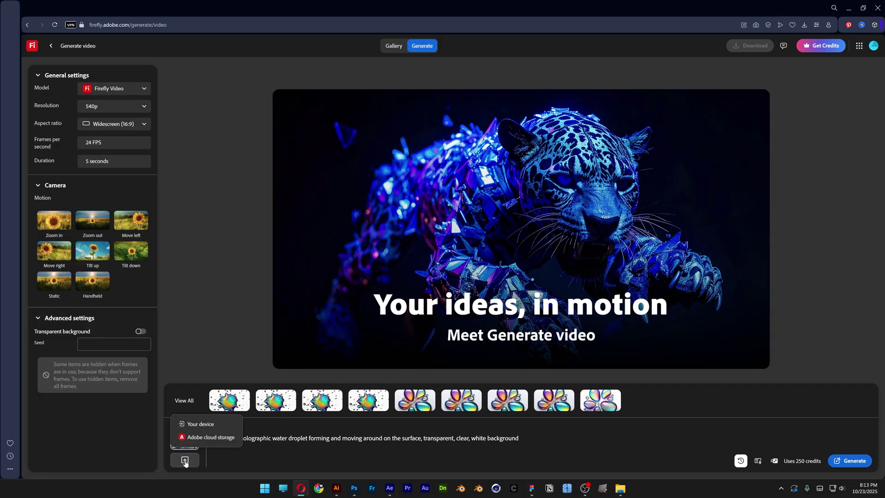
{"action": "left_click", "coordinate": [207, 424]}
{"action": "left_click", "coordinate": [428, 138]}
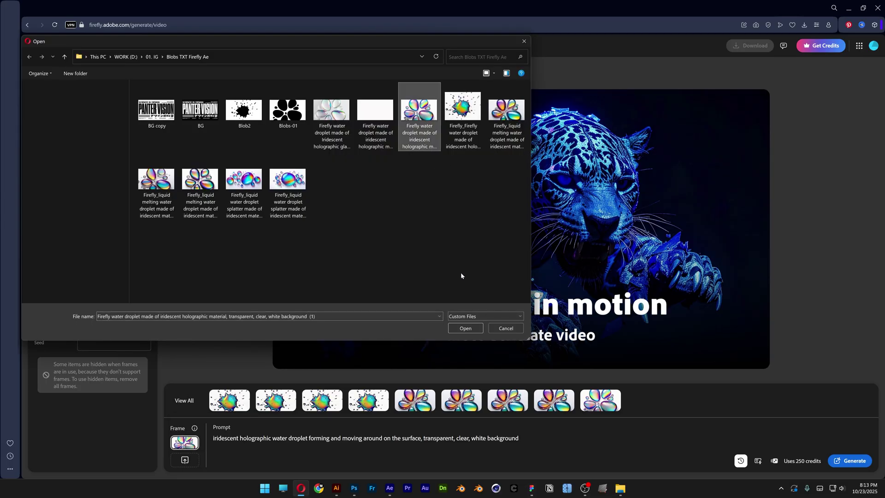
{"action": "left_click", "coordinate": [465, 328]}
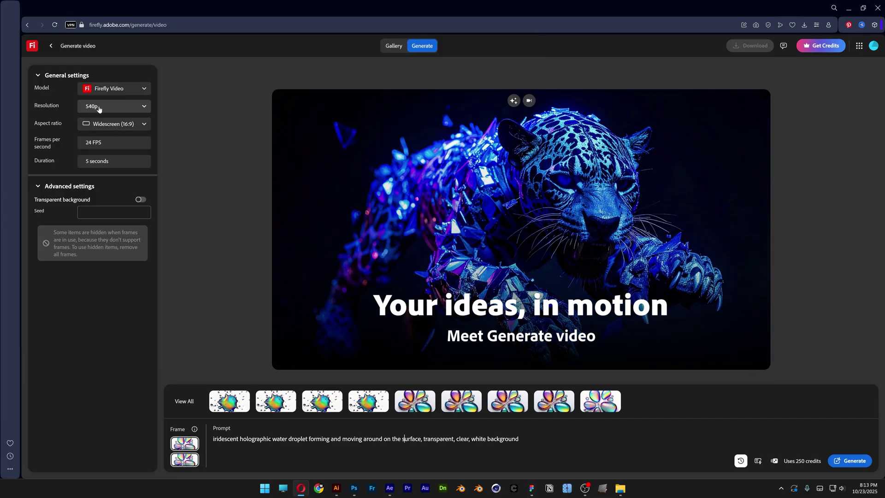
Step: Set the resolution to 720p and play the generated droplet video
{"action": "left_click", "coordinate": [99, 108]}
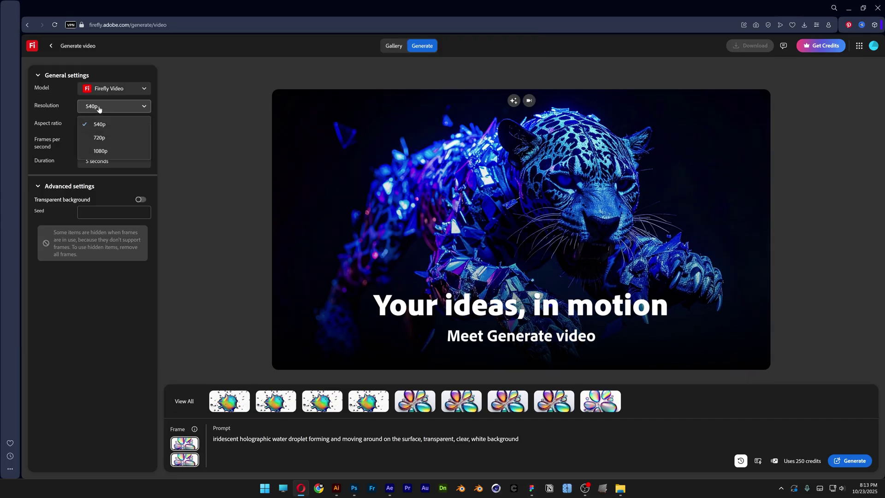
{"action": "left_click", "coordinate": [116, 138]}
{"action": "left_click", "coordinate": [595, 403]}
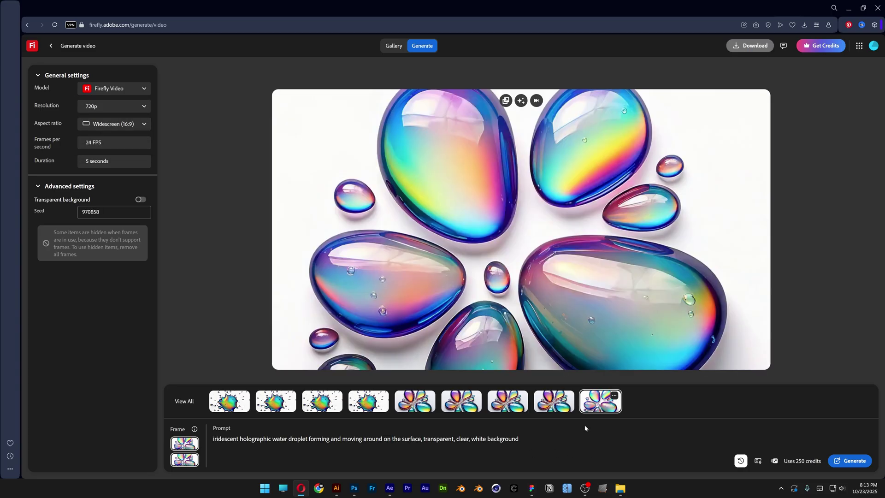
{"action": "left_click", "coordinate": [285, 361]}
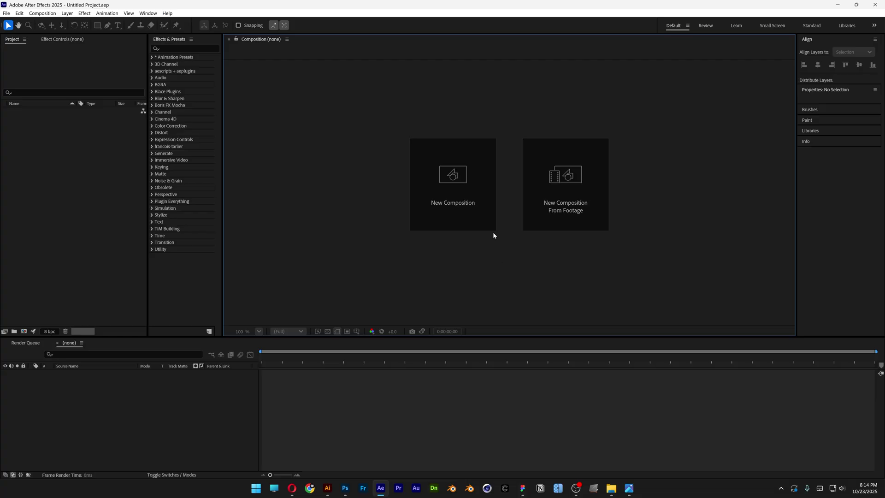
Step: Create a new composition named 'Blobs'
{"action": "left_click", "coordinate": [477, 198]}
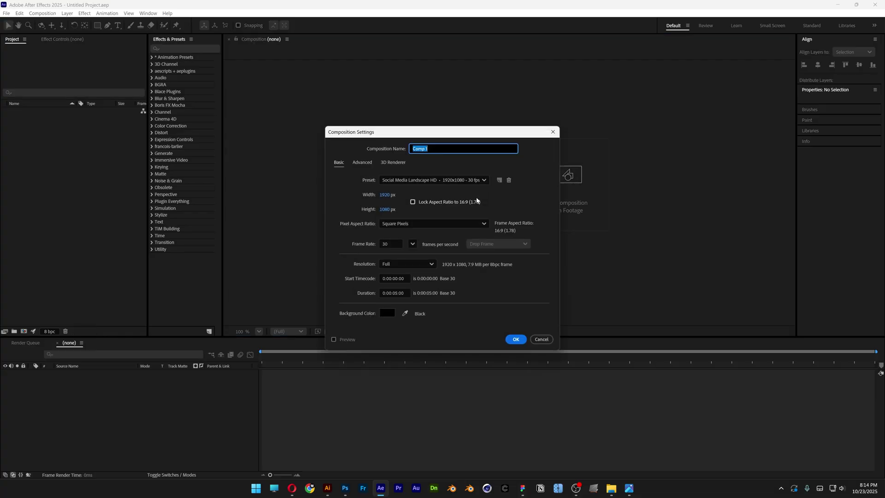
{"action": "type", "text": "Blobs"}
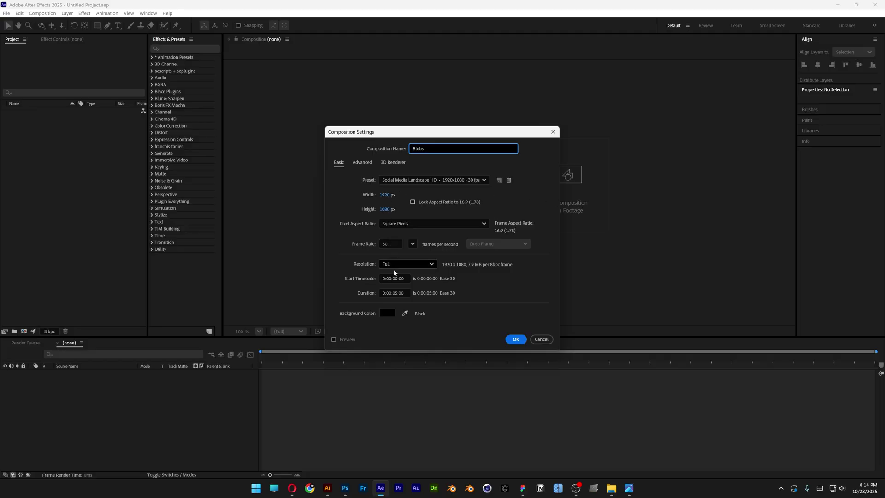
{"action": "left_click", "coordinate": [401, 291]}
{"action": "left_click", "coordinate": [516, 340]}
Step: Add the BG.jpg poster to the composition and fit it to comp size
{"action": "left_click_drag", "start_coordinate": [406, 244], "coordinate": [142, 429]}
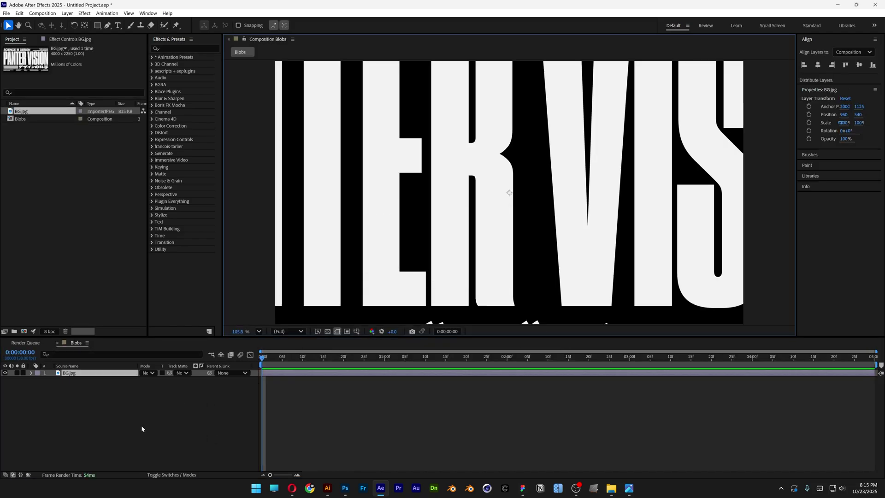
{"action": "right_click", "coordinate": [98, 376]}
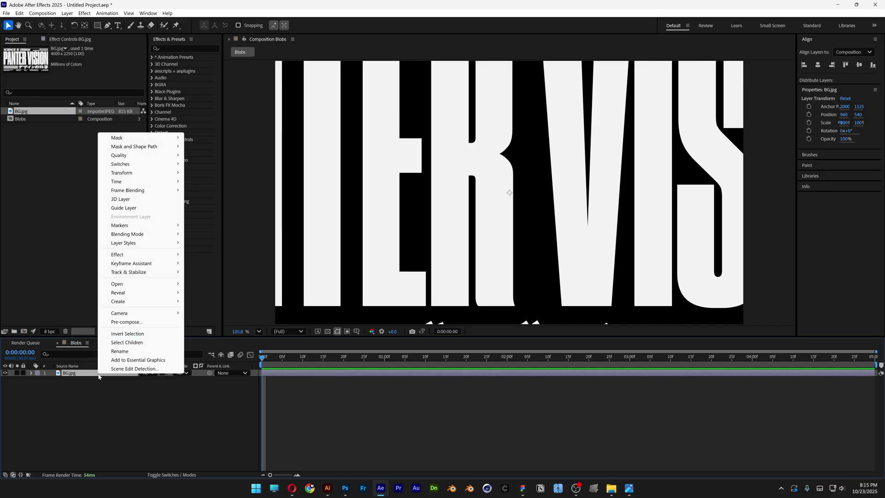
{"action": "mouse_move", "coordinate": [145, 174]}
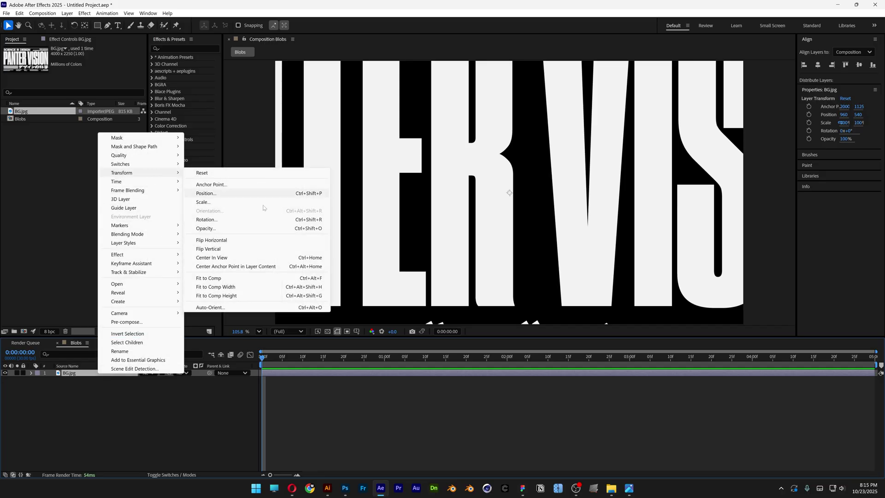
{"action": "left_click", "coordinate": [240, 279]}
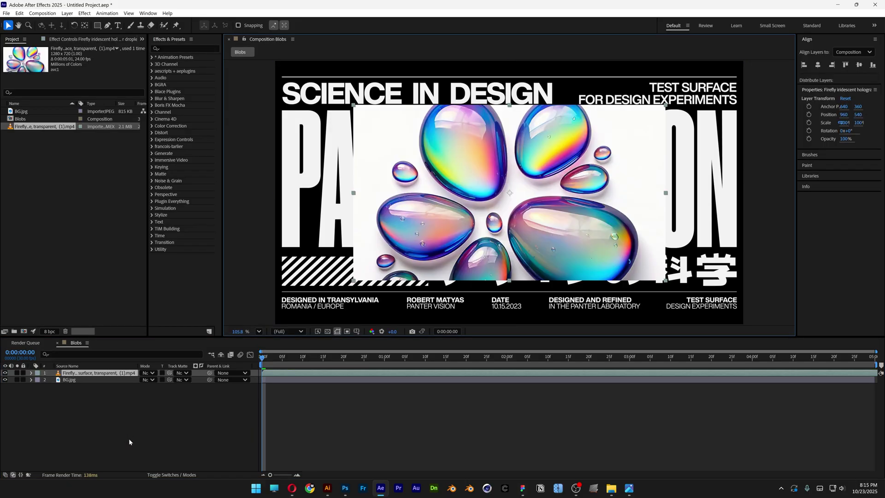
Step: Fit the Firefly droplet video to the composition height so it fills the frame
{"action": "right_click", "coordinate": [98, 375]}
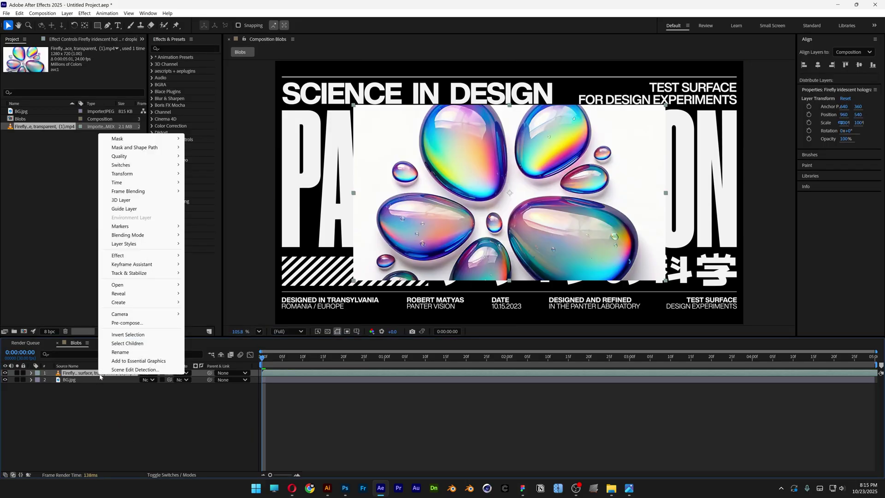
{"action": "mouse_move", "coordinate": [155, 178]}
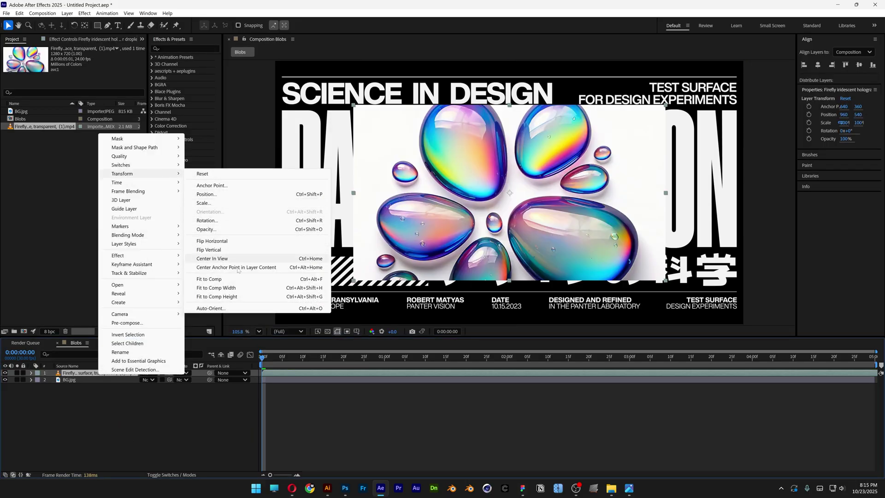
{"action": "left_click", "coordinate": [231, 286]}
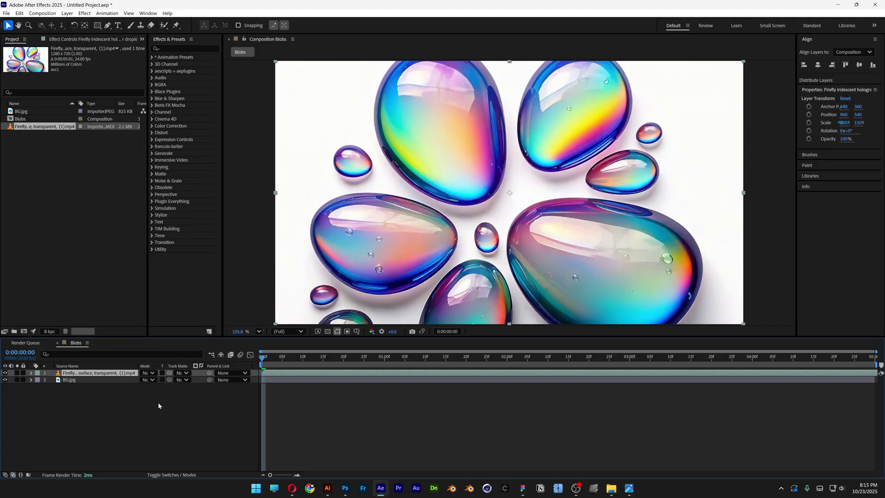
Step: Add a full-frame black rectangle shape layer to the Blobs composition
{"action": "left_click", "coordinate": [144, 410]}
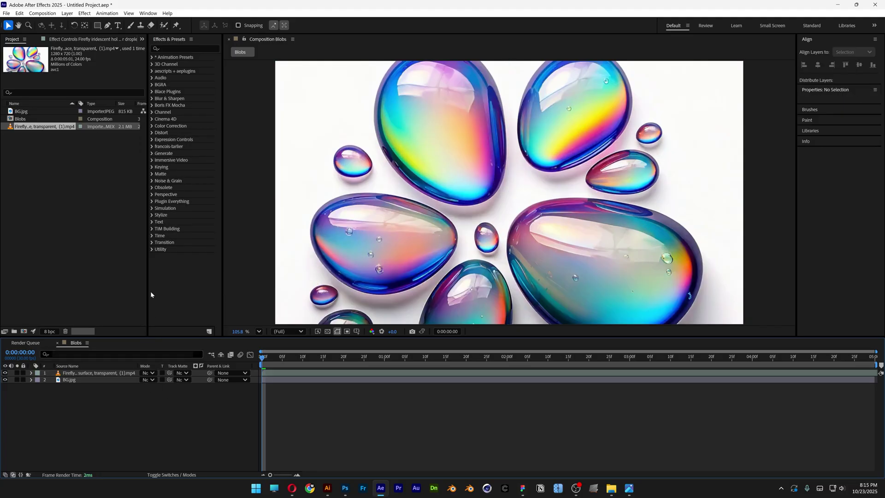
{"action": "double_click", "coordinate": [98, 25]}
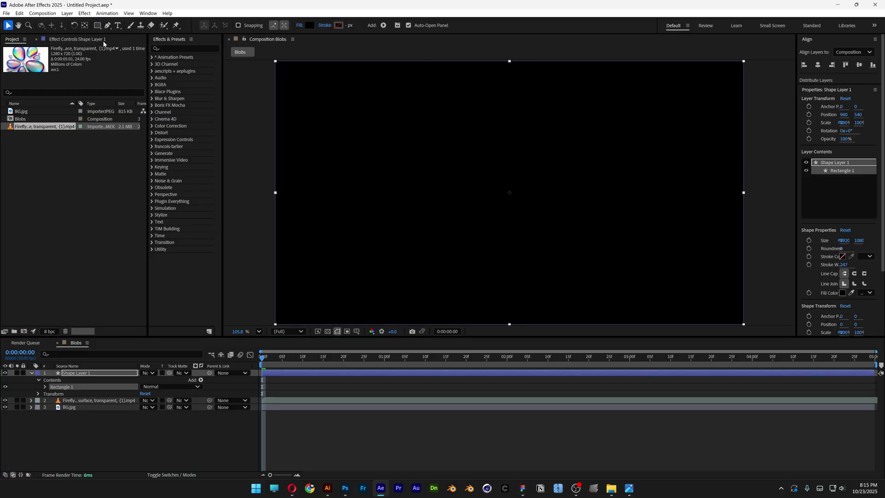
{"action": "left_click", "coordinate": [93, 400]}
{"action": "key", "text": "ctrl+Down"}
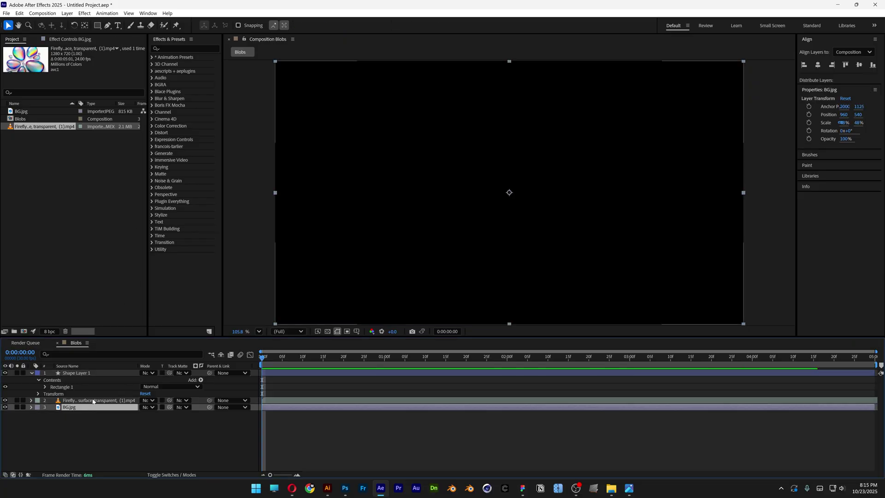
{"action": "left_click", "coordinate": [93, 401]}
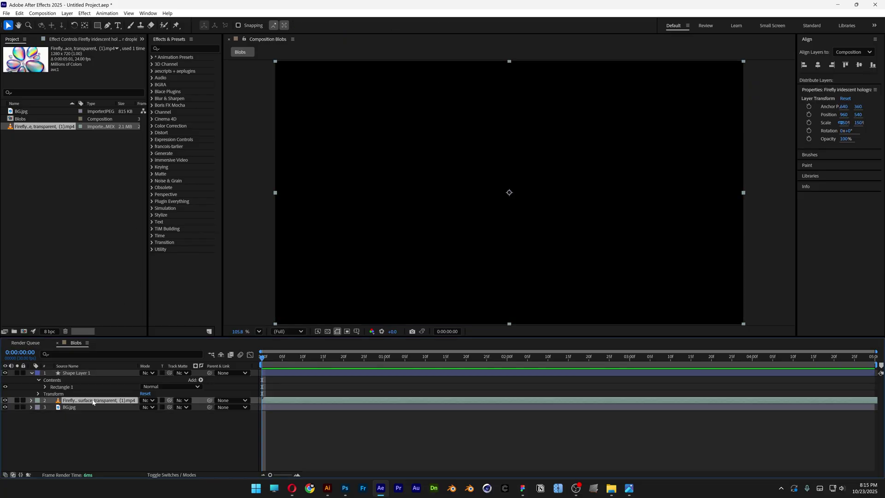
Step: Duplicate Shape Layer 1 and move the copy beneath the blob video
{"action": "left_click", "coordinate": [79, 373]}
{"action": "key", "text": "u"}
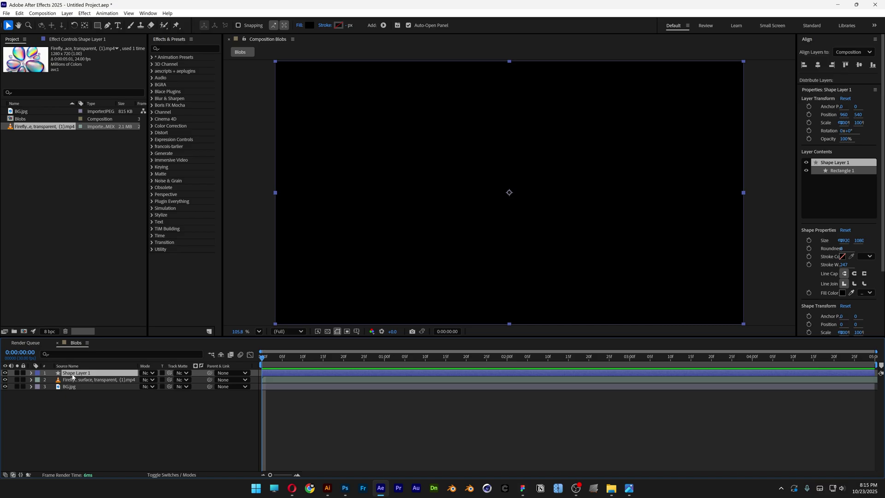
{"action": "key", "text": "ctrl+d"}
{"action": "left_click_drag", "start_coordinate": [76, 373], "coordinate": [79, 397]}
Step: Precompose the Firefly video and Shape Layer 2 into a precomp named 'Blobs'
{"action": "left_click", "coordinate": [85, 374]}
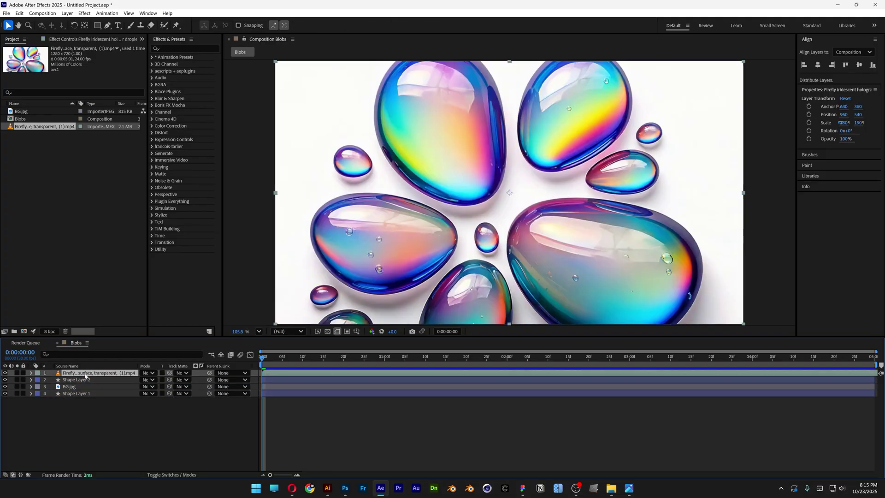
{"action": "left_click", "coordinate": [85, 380], "text": "ctrl"}
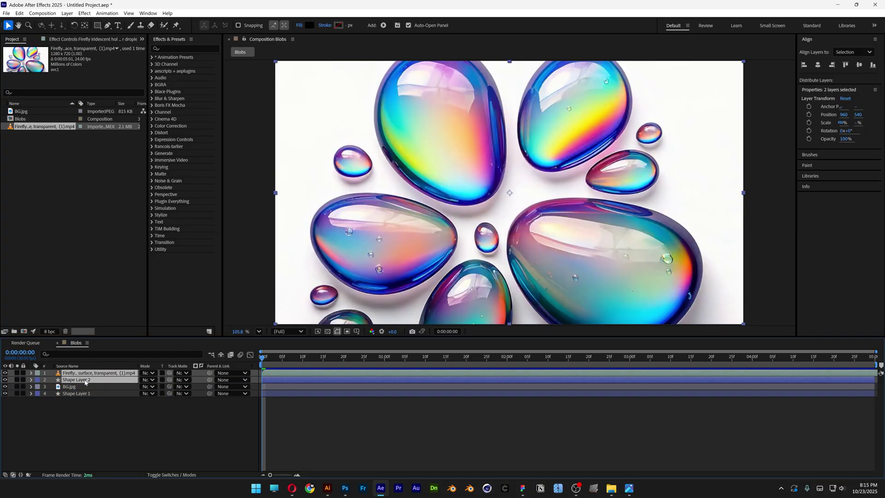
{"action": "right_click", "coordinate": [85, 381]}
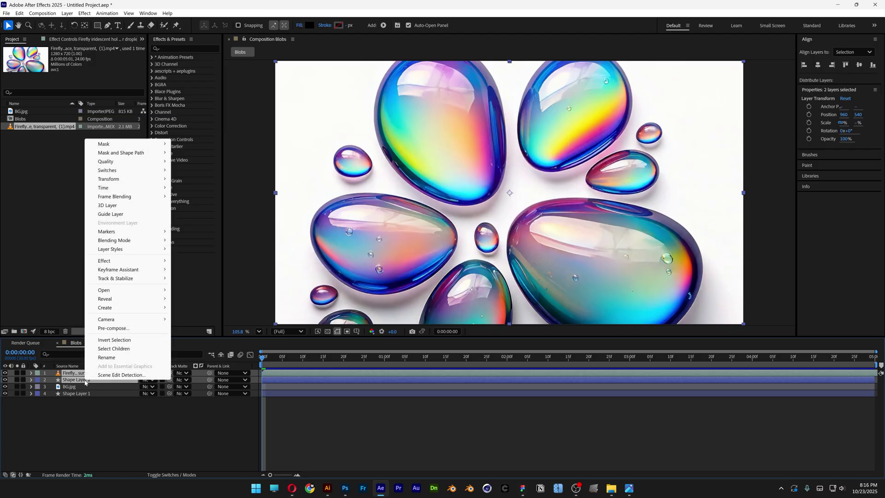
{"action": "left_click", "coordinate": [129, 328]}
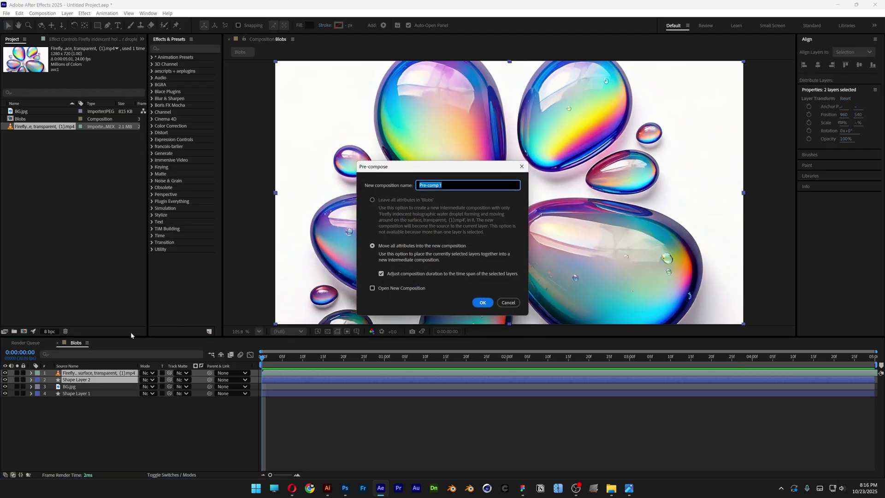
{"action": "type", "text": "Blobs"}
{"action": "key", "text": "Return"}
Step: Precompose BG.jpg and Shape Layer 1 into a precomp named 'BG'
{"action": "left_click_drag", "start_coordinate": [92, 394], "coordinate": [85, 383]}
{"action": "right_click", "coordinate": [85, 383]}
{"action": "left_click", "coordinate": [127, 330]}
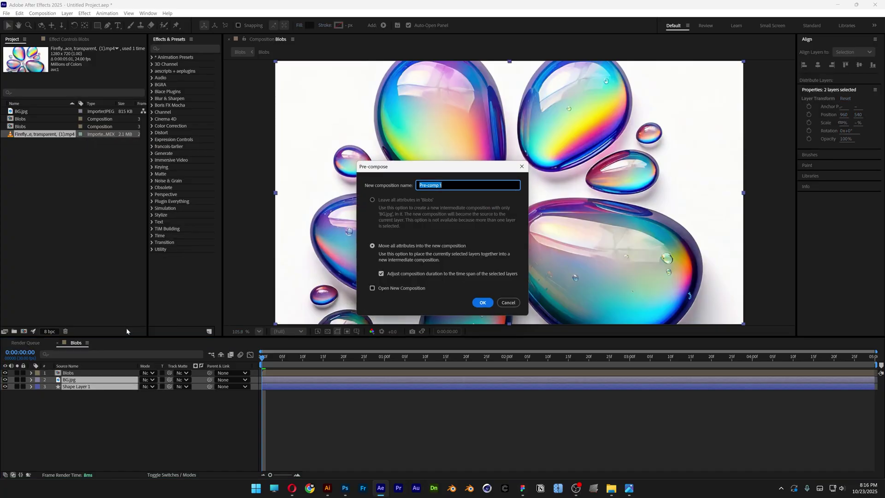
{"action": "type", "text": "BG"}
{"action": "key", "text": "Return"}
Step: Duplicate the Blobs and BG layers and rename the top copy 'Blobs_Roto'
{"action": "left_click_drag", "start_coordinate": [116, 408], "coordinate": [94, 369]}
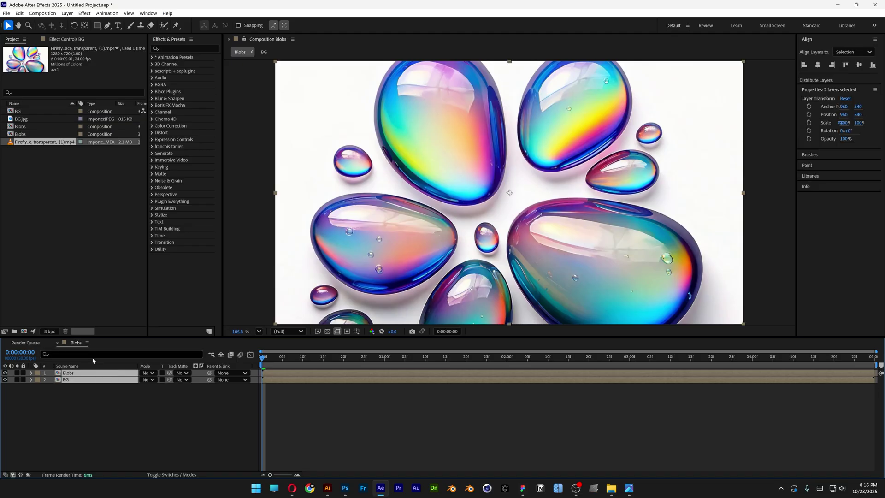
{"action": "key", "text": "ctrl+d"}
{"action": "left_click", "coordinate": [115, 419]}
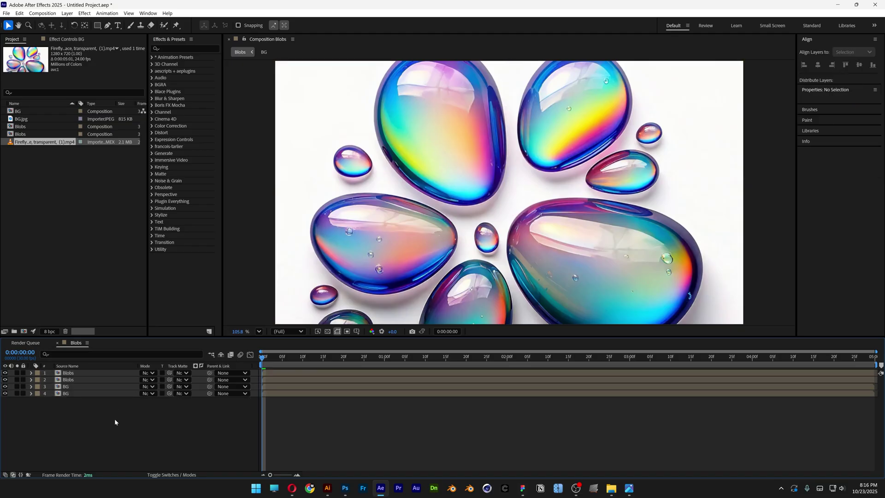
{"action": "left_click", "coordinate": [71, 372]}
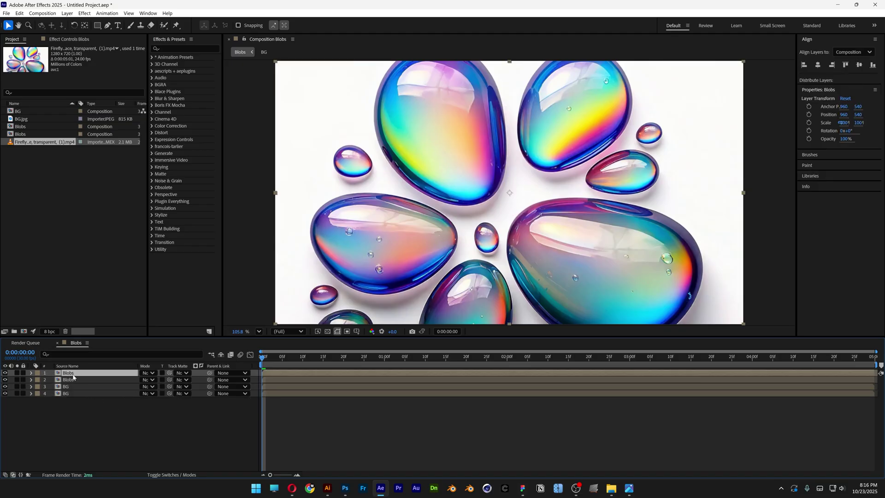
{"action": "right_click", "coordinate": [77, 376]}
{"action": "left_click", "coordinate": [85, 368]}
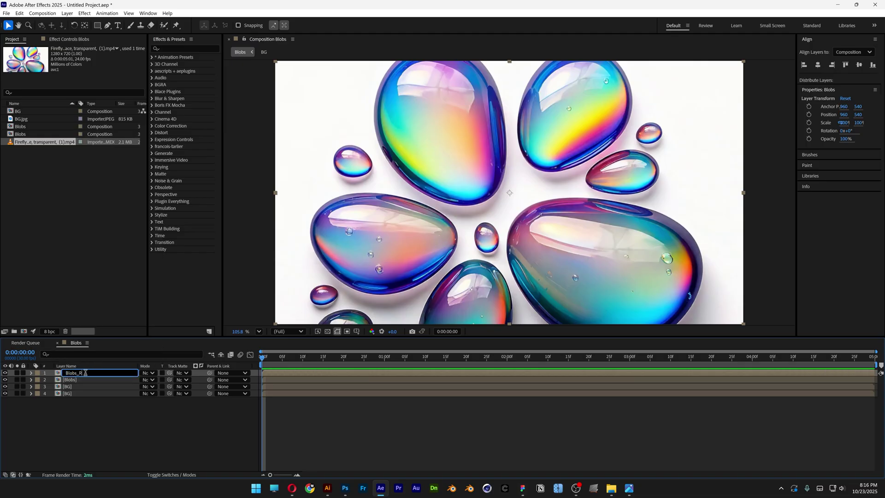
{"action": "key", "text": "Return"}
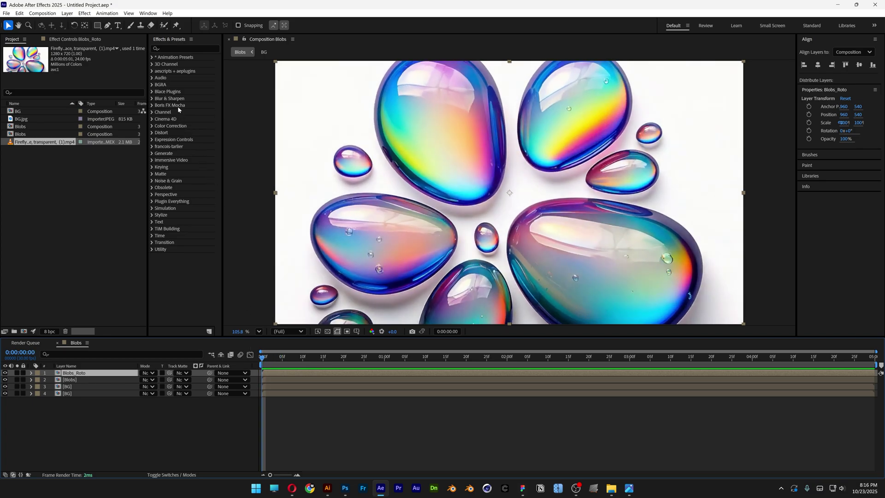
Step: Activate the Roto Brush tool and open Blobs_Roto in the Layer panel
{"action": "left_click", "coordinate": [164, 26]}
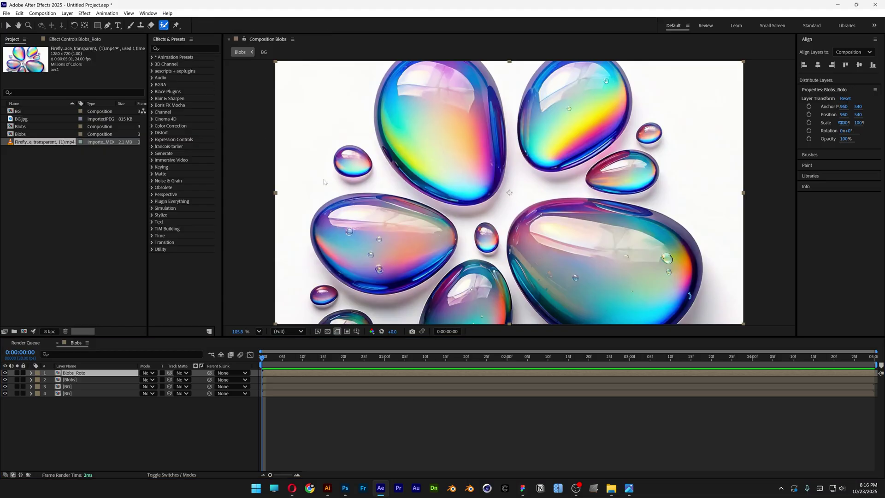
{"action": "double_click", "coordinate": [436, 154]}
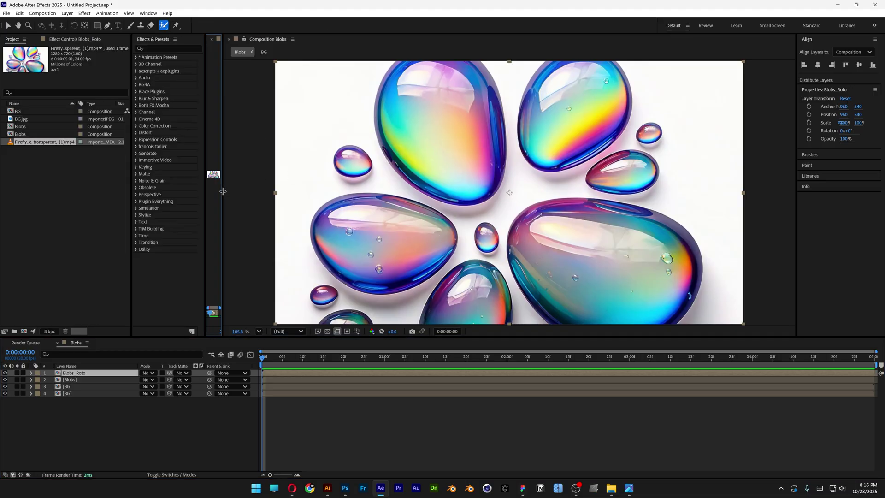
Step: Paint Roto Brush strokes over each iridescent blob to mark them as foreground
{"action": "left_click_drag", "start_coordinate": [223, 191], "coordinate": [663, 172]}
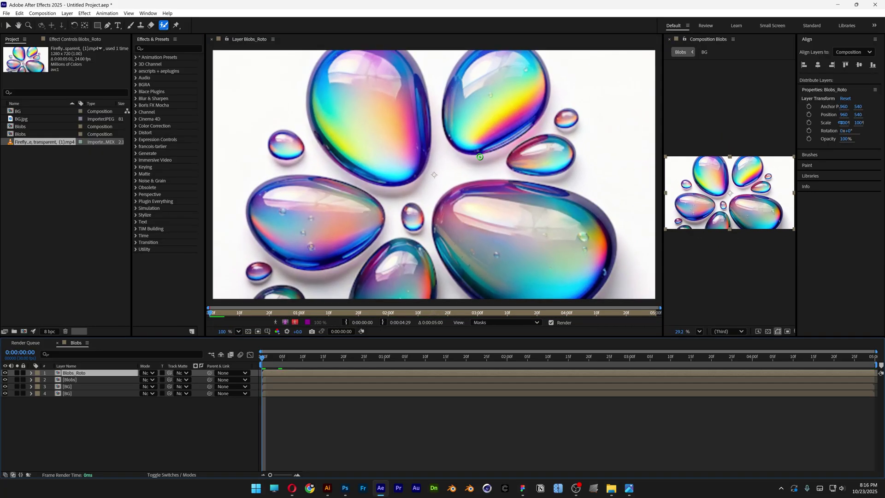
{"action": "left_click_drag", "start_coordinate": [331, 213], "coordinate": [338, 213]}
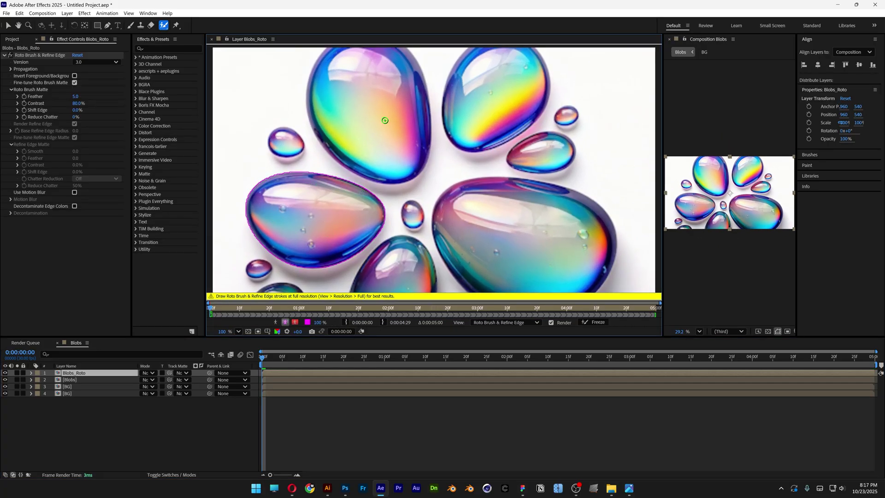
{"action": "left_click_drag", "start_coordinate": [385, 121], "coordinate": [387, 130]}
{"action": "left_click_drag", "start_coordinate": [482, 99], "coordinate": [507, 83]}
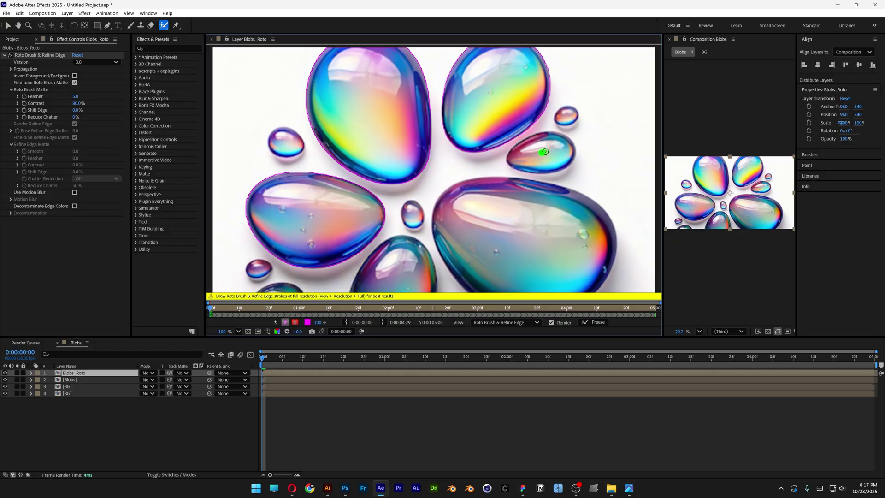
{"action": "left_click_drag", "start_coordinate": [541, 152], "coordinate": [547, 151]}
{"action": "left_click_drag", "start_coordinate": [537, 242], "coordinate": [556, 242]}
{"action": "left_click", "coordinate": [562, 120]}
{"action": "left_click", "coordinate": [291, 140]}
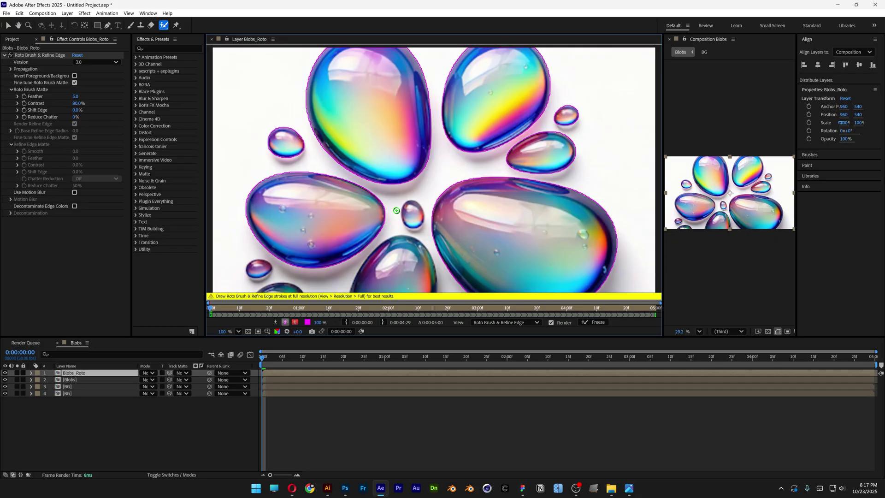
Step: Jump ahead and subtract spill along the big bubble's lower edge
{"action": "left_click_drag", "start_coordinate": [267, 358], "coordinate": [307, 358]}
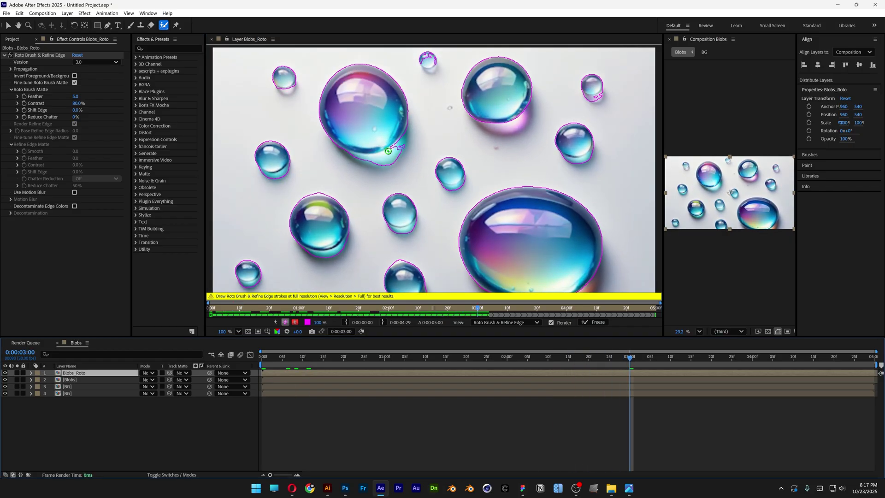
{"action": "scroll", "coordinate": [388, 151], "scroll_direction": "up", "scroll_amount": 3}
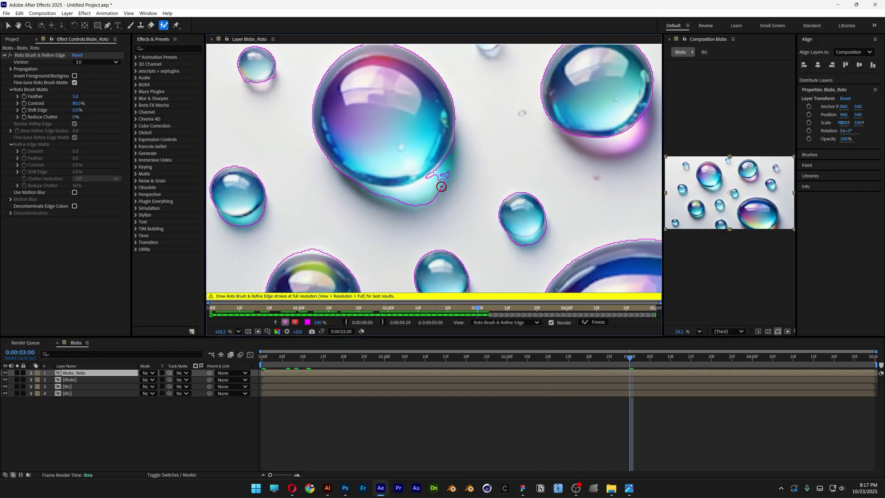
{"action": "mouse_move", "coordinate": [444, 185]}
{"action": "left_mouse_down"}
{"action": "mouse_move", "coordinate": [406, 200]}
{"action": "mouse_move", "coordinate": [380, 197]}
{"action": "left_mouse_up"}
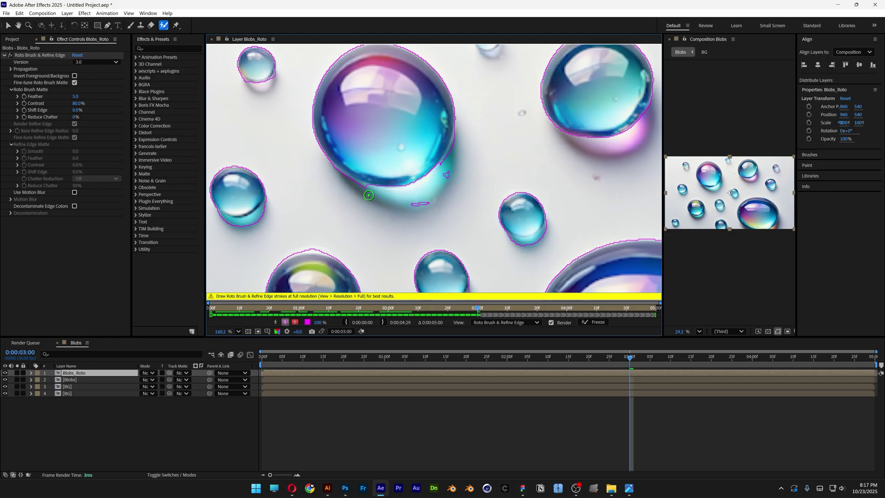
{"action": "left_click_drag", "start_coordinate": [453, 175], "coordinate": [393, 209]}
{"action": "scroll", "coordinate": [393, 209], "scroll_direction": "down", "scroll_amount": 3}
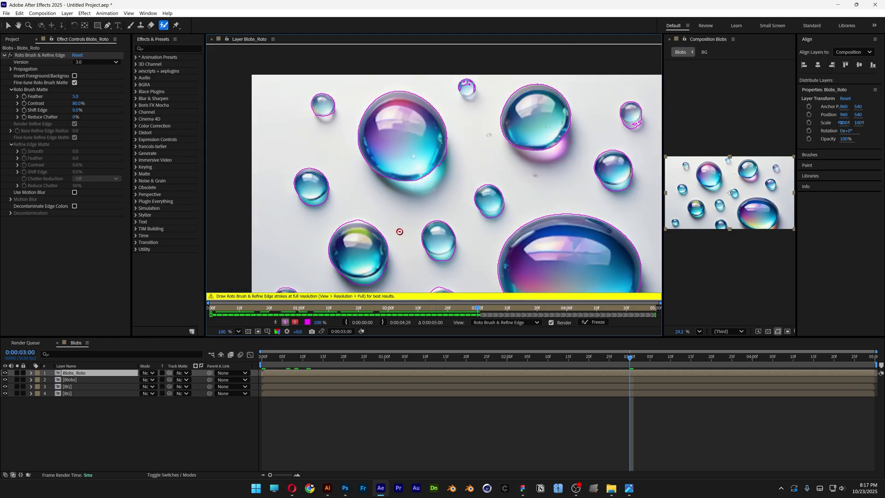
{"action": "scroll", "coordinate": [338, 228], "scroll_direction": "up", "scroll_amount": 2}
{"action": "left_click_drag", "start_coordinate": [338, 228], "coordinate": [291, 239]}
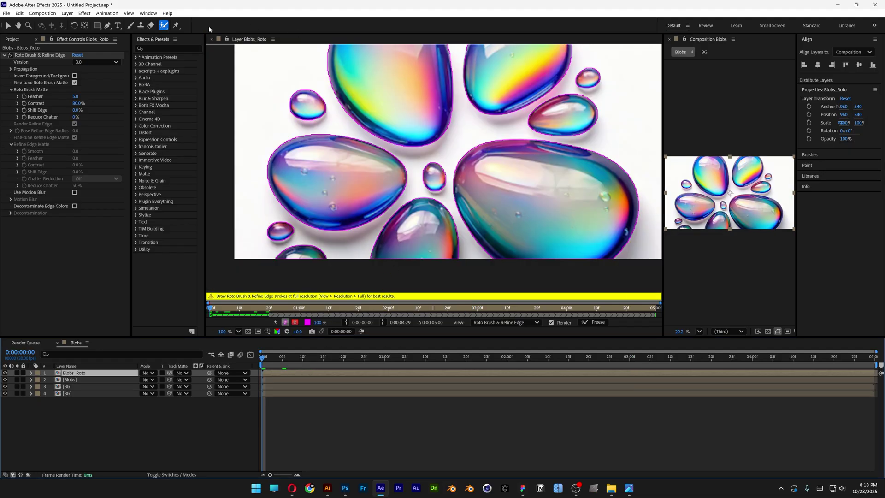
Step: Close the layer viewer, hide the Blobs layer, and select the bottom BG poster layer
{"action": "left_click", "coordinate": [212, 41]}
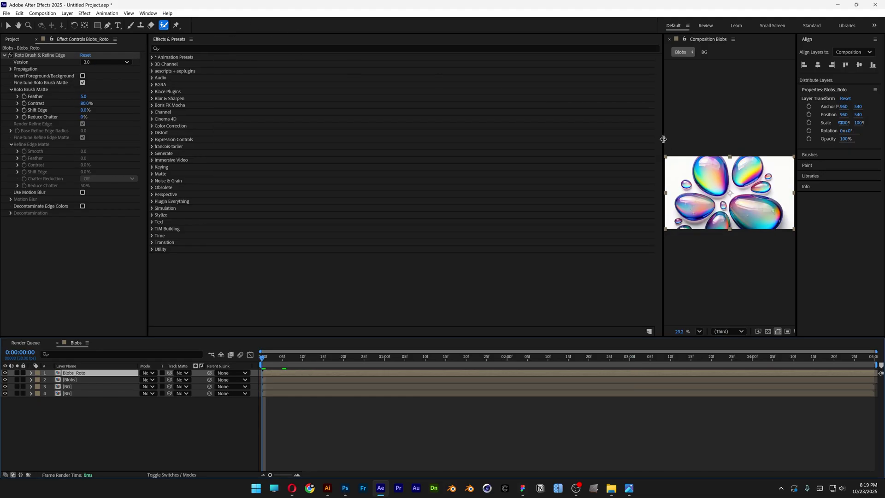
{"action": "left_click_drag", "start_coordinate": [663, 138], "coordinate": [279, 147]}
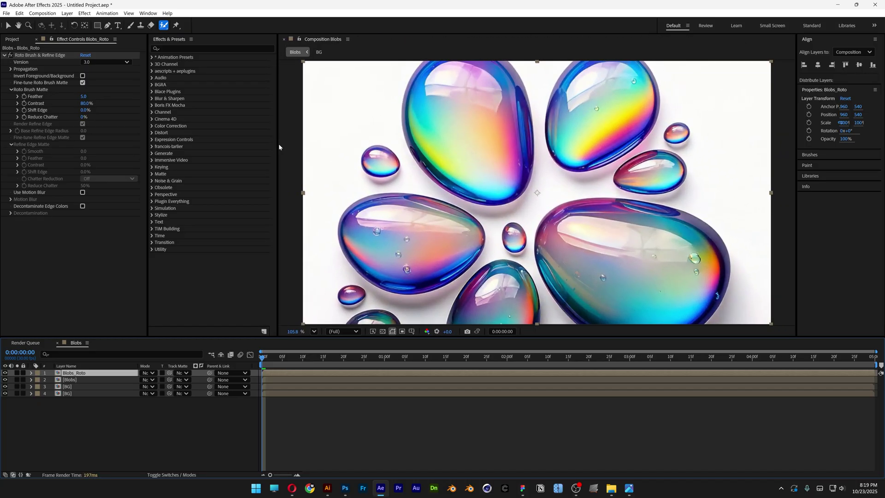
{"action": "left_click", "coordinate": [5, 379]}
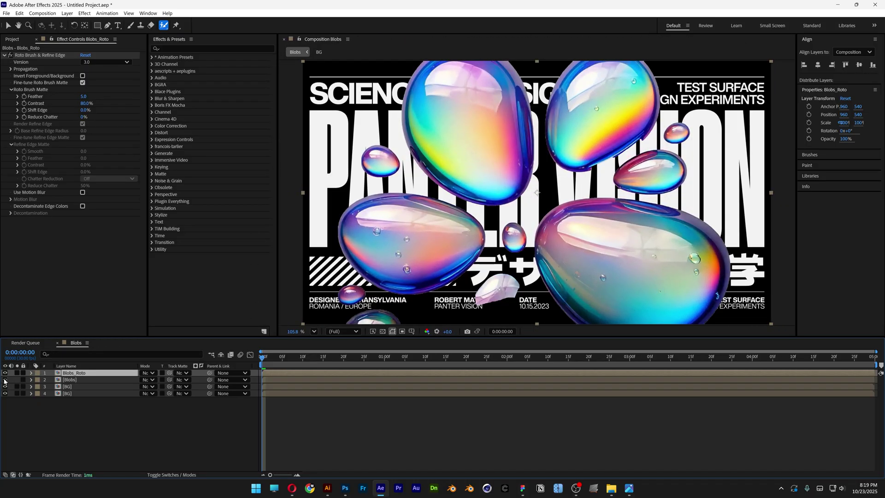
{"action": "left_click", "coordinate": [5, 380]}
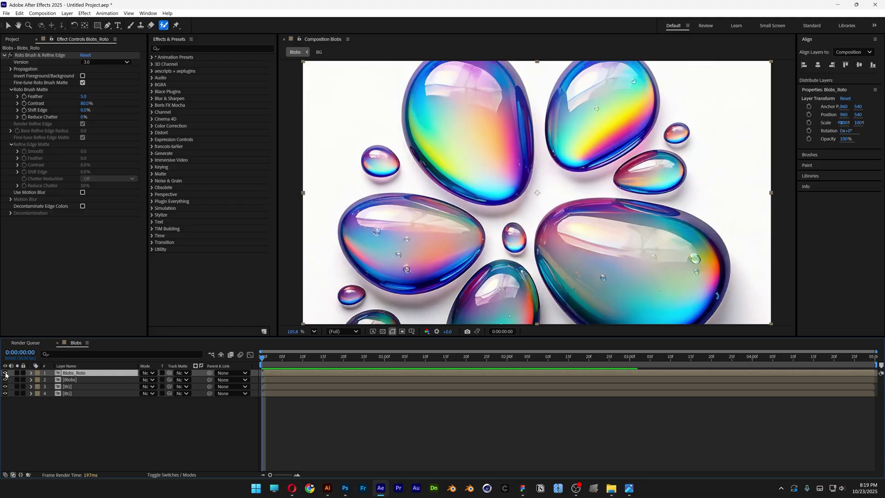
{"action": "left_click", "coordinate": [5, 380]}
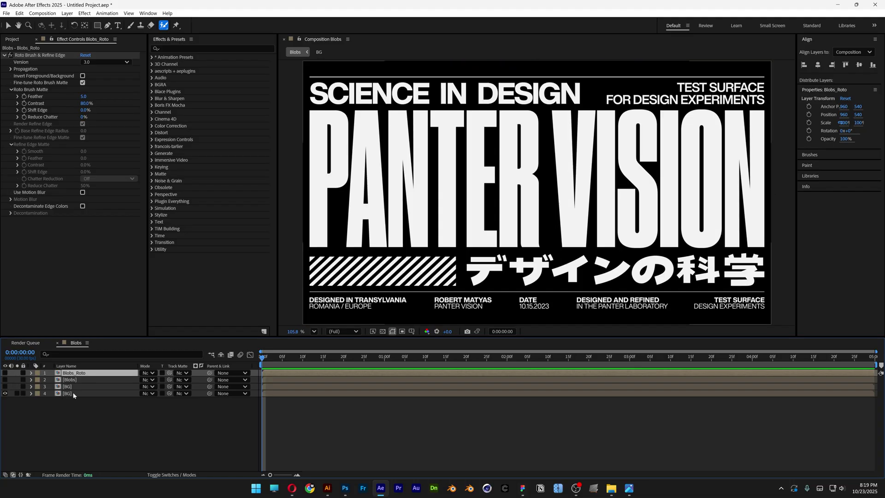
{"action": "left_click", "coordinate": [76, 394]}
{"action": "left_click", "coordinate": [186, 48]}
Step: Apply Displacement Map to BG using Blobs_Roto's Effects & Masks as the map
{"action": "type", "text": "displacement"}
{"action": "left_click_drag", "start_coordinate": [186, 64], "coordinate": [87, 394]}
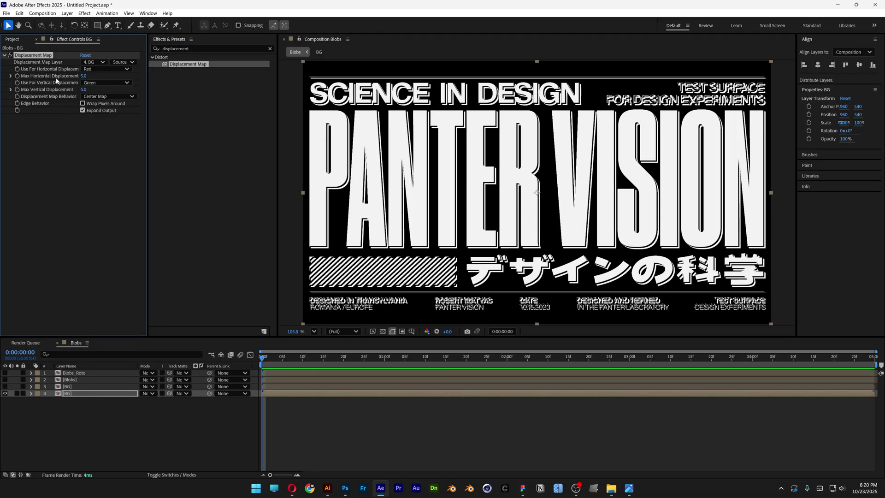
{"action": "left_click", "coordinate": [91, 63]}
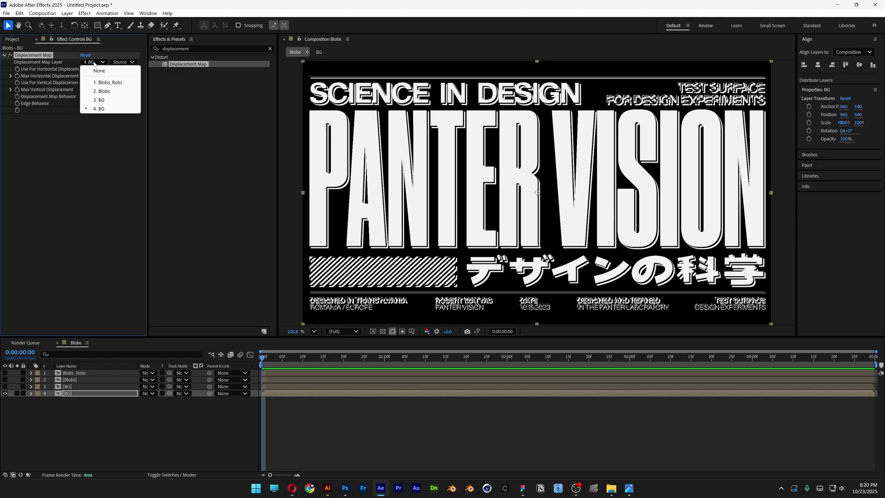
{"action": "left_click", "coordinate": [124, 83]}
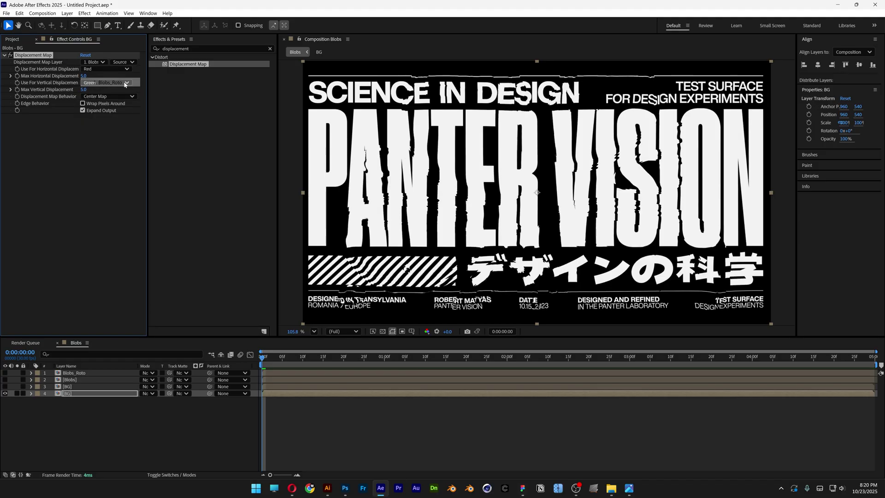
{"action": "left_click", "coordinate": [123, 62]}
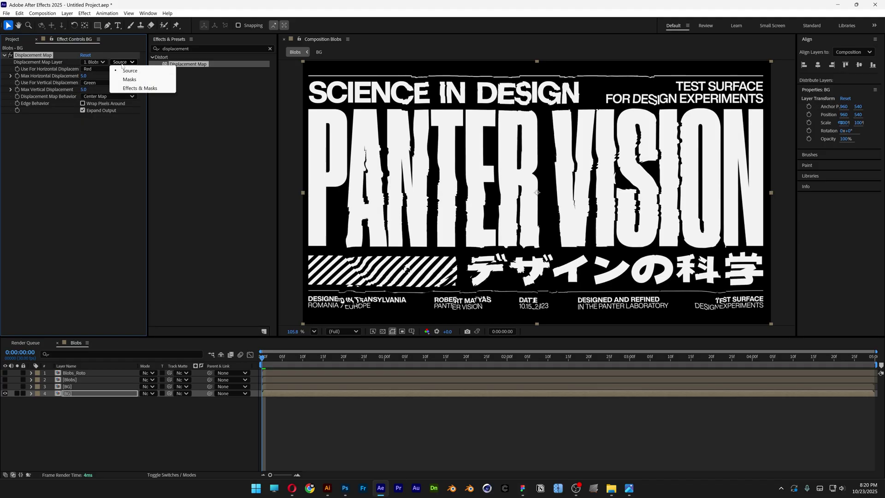
{"action": "left_click", "coordinate": [140, 88]}
Step: Set displacement to 67 horizontal and 62 vertical, then preview the result
{"action": "left_click_drag", "start_coordinate": [83, 75], "coordinate": [88, 75]}
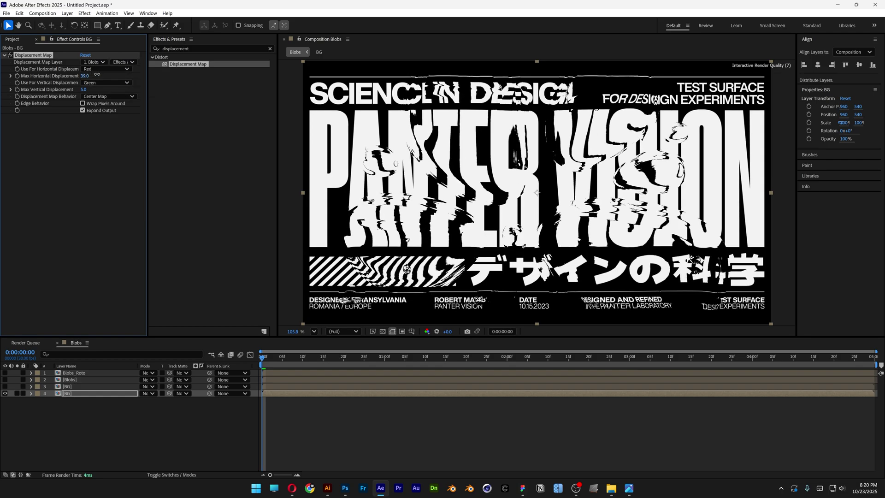
{"action": "mouse_move", "coordinate": [97, 75]}
{"action": "left_mouse_down"}
{"action": "mouse_move", "coordinate": [107, 74]}
{"action": "mouse_move", "coordinate": [86, 89]}
{"action": "mouse_move", "coordinate": [100, 84]}
{"action": "left_mouse_up"}
{"action": "key", "text": "space"}
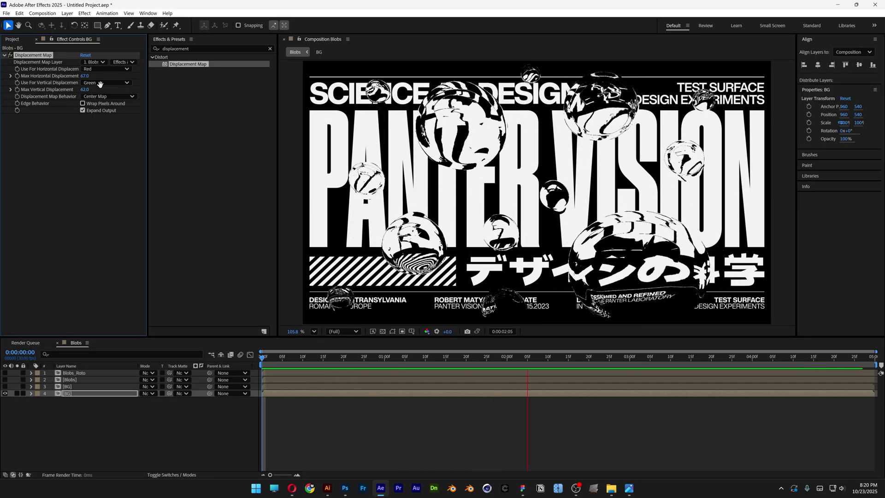
{"action": "key", "text": "space"}
Step: Show the clean BG copy and set both BG layers' track matte to Blobs_Roto
{"action": "left_click", "coordinate": [70, 387]}
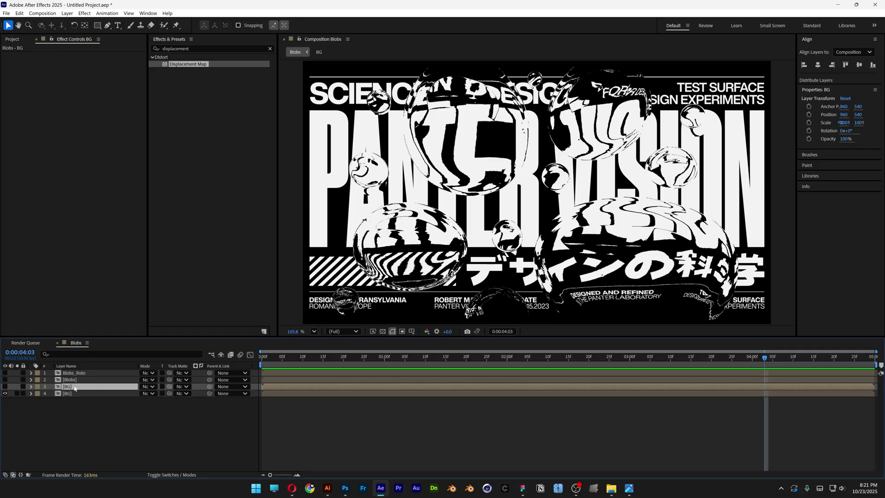
{"action": "left_click", "coordinate": [5, 387]}
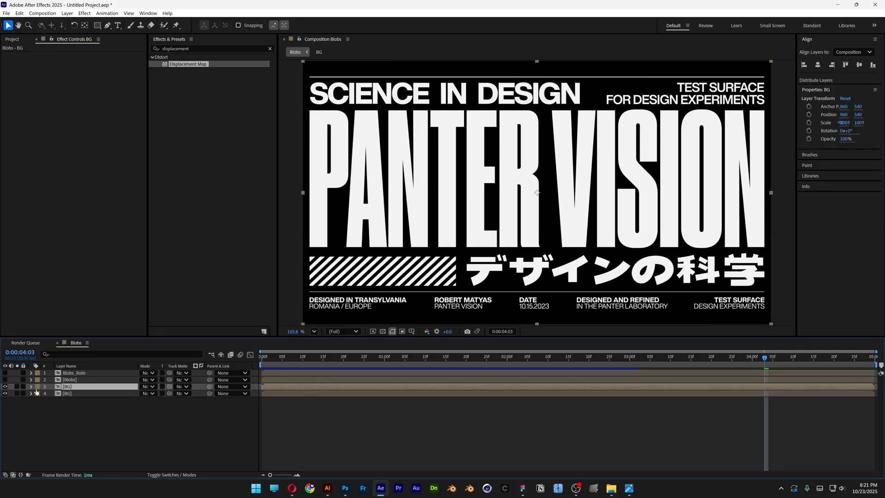
{"action": "left_click", "coordinate": [184, 395]}
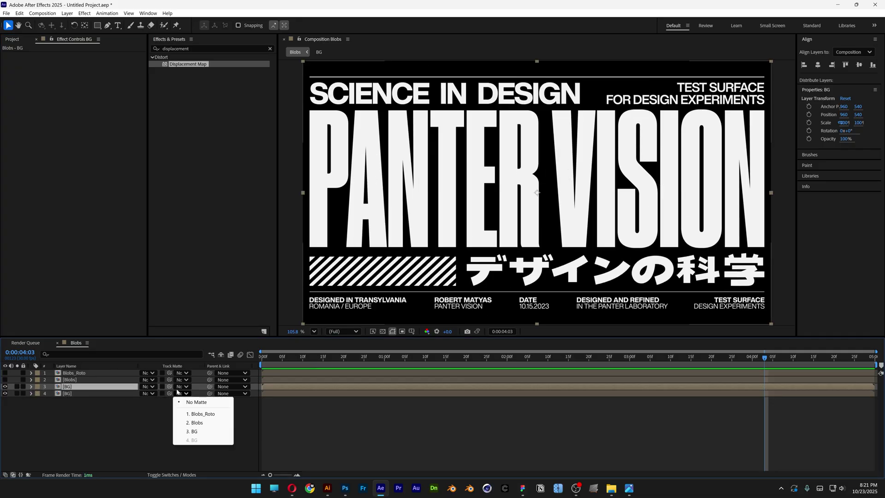
{"action": "left_click", "coordinate": [210, 414]}
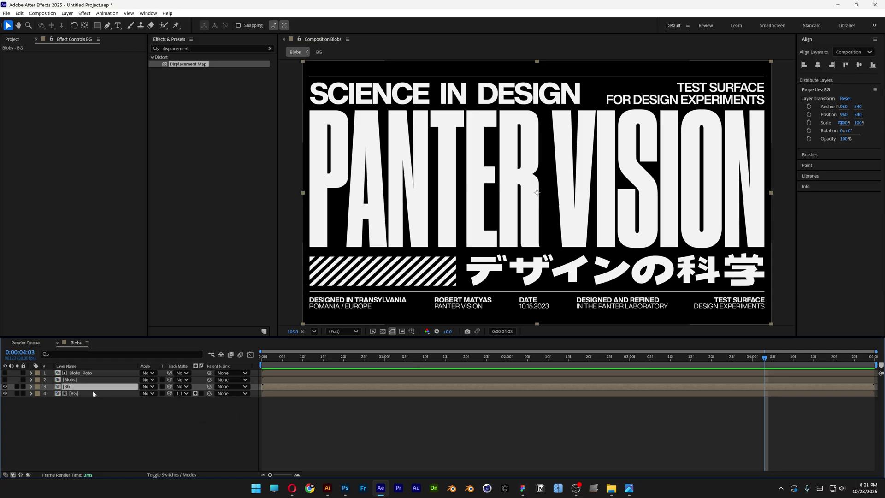
{"action": "left_click", "coordinate": [181, 387]}
{"action": "left_click", "coordinate": [206, 407]}
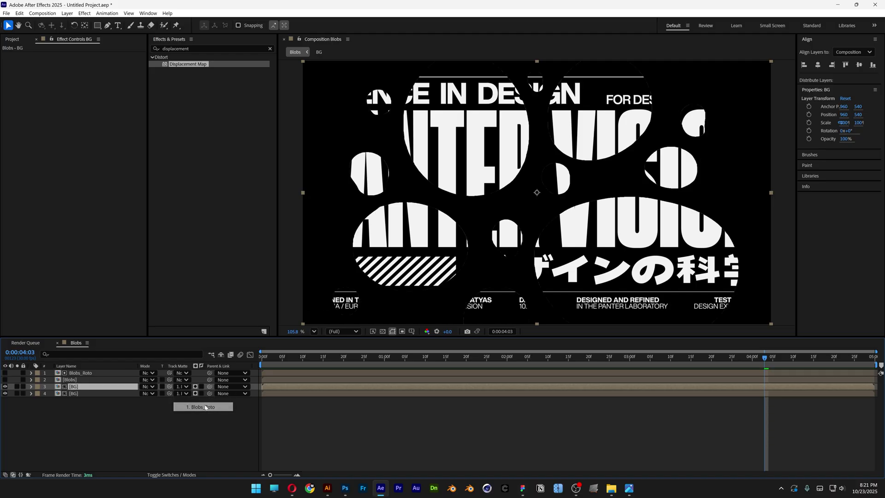
Step: Invert the clean poster's matte so distortion appears only inside the blobs
{"action": "left_click", "coordinate": [202, 387]}
{"action": "left_click", "coordinate": [5, 393]}
{"action": "left_click", "coordinate": [5, 393], "text": "alt"}
{"action": "left_click", "coordinate": [5, 387]}
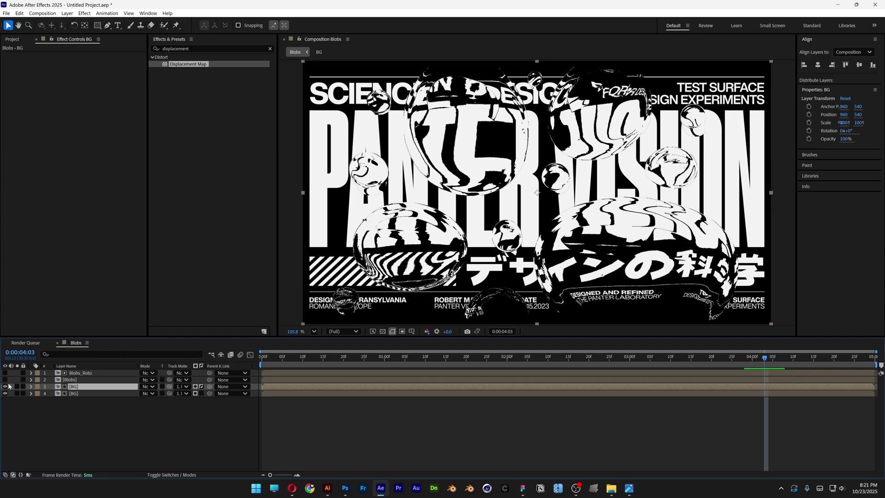
{"action": "left_click", "coordinate": [59, 380]}
Step: Show the Blobs layer in Exclusion blend mode and preview from about 3:12
{"action": "left_click", "coordinate": [5, 380]}
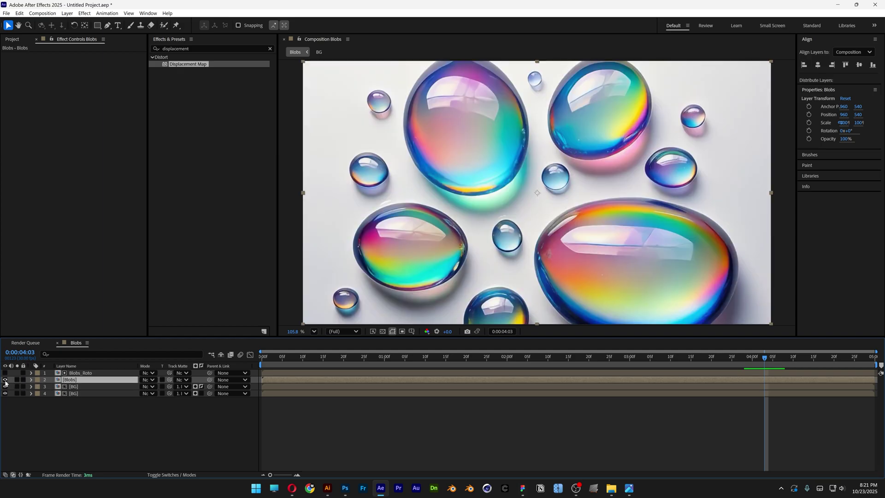
{"action": "left_click", "coordinate": [145, 380]}
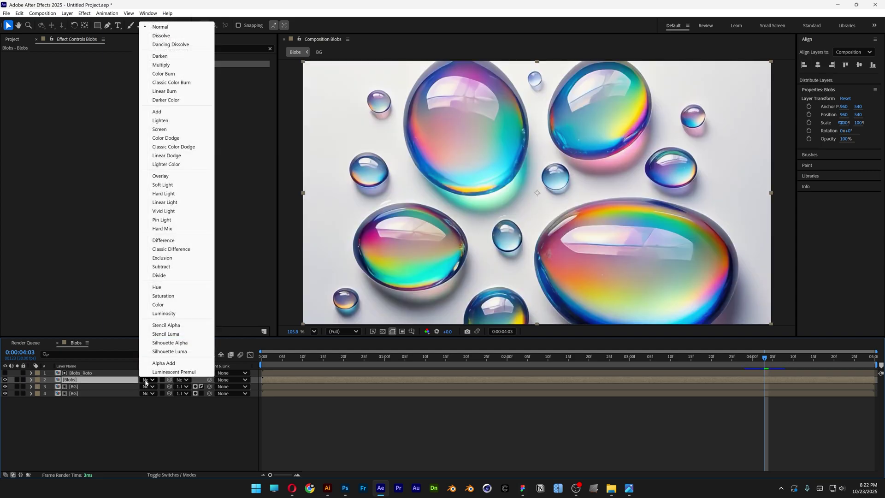
{"action": "left_click", "coordinate": [176, 258]}
{"action": "left_click_drag", "start_coordinate": [690, 361], "coordinate": [256, 374]}
{"action": "key", "text": "space"}
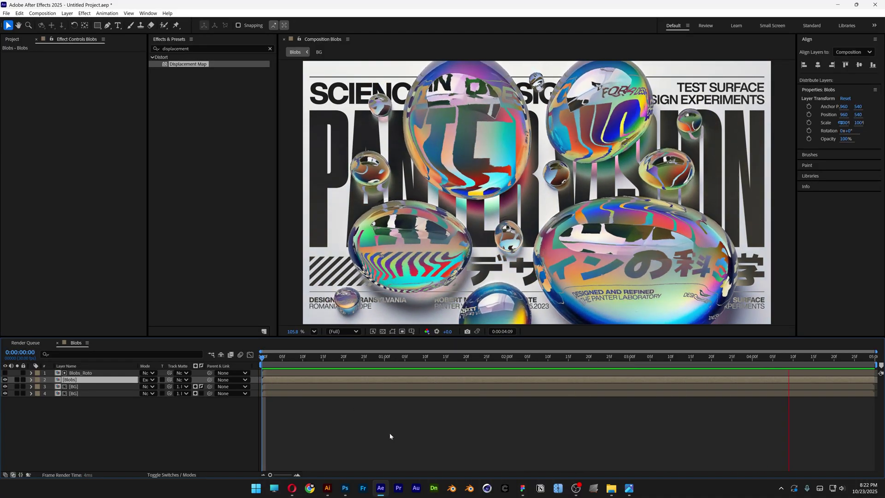
{"action": "key", "text": "space"}
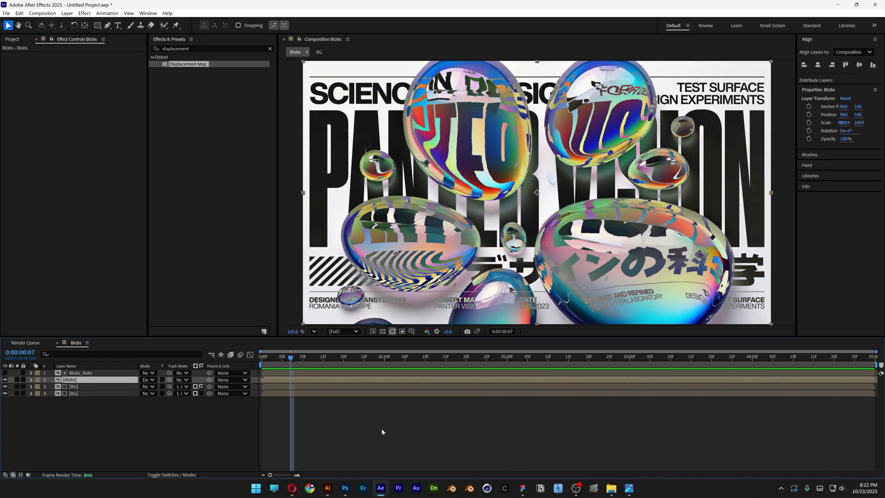
Step: Add a Gaussian Blur with Blurriness 3.2 to layer 4 [BG], then preview the animation
{"action": "left_click", "coordinate": [85, 394]}
{"action": "double_click", "coordinate": [194, 49]}
{"action": "key", "text": "BackSpace"}
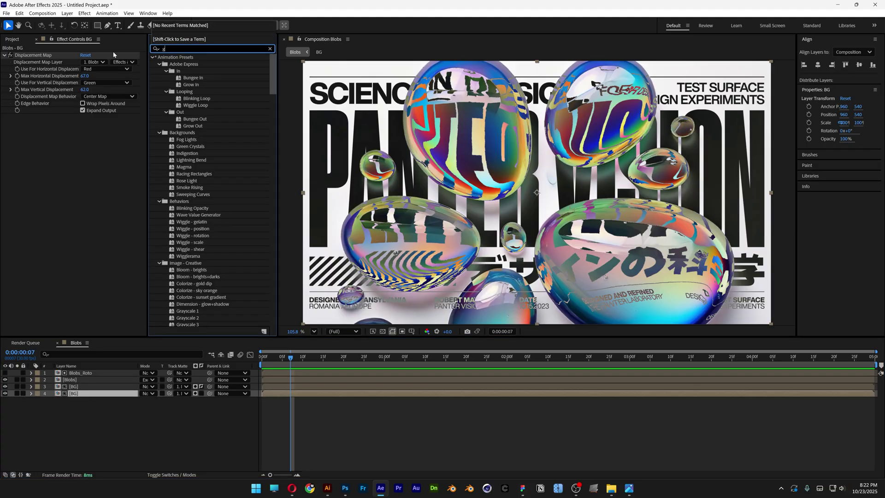
{"action": "type", "text": "gauss"}
{"action": "left_click_drag", "start_coordinate": [190, 64], "coordinate": [83, 159]}
{"action": "left_click_drag", "start_coordinate": [84, 124], "coordinate": [98, 125]}
{"action": "left_click", "coordinate": [174, 436]}
{"action": "key", "text": "space"}
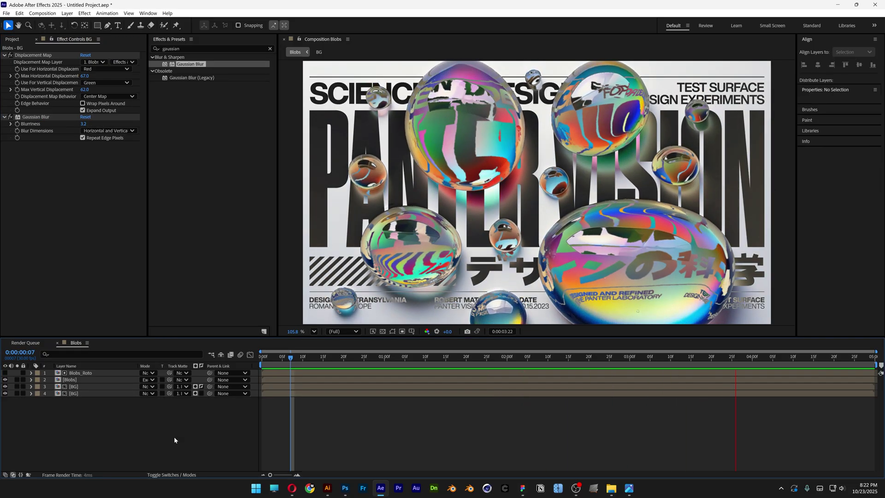